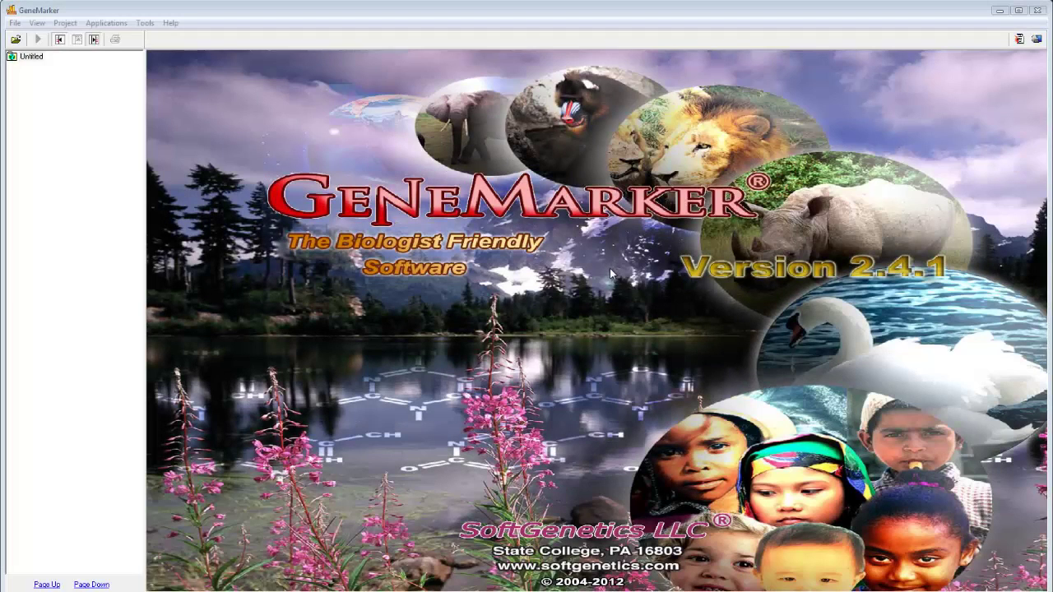
Add all trace files from Desktop > Trisomy Webinar Data and load them as raw data
{"action": "left_click", "coordinate": [15, 23]}
{"action": "left_click", "coordinate": [32, 36]}
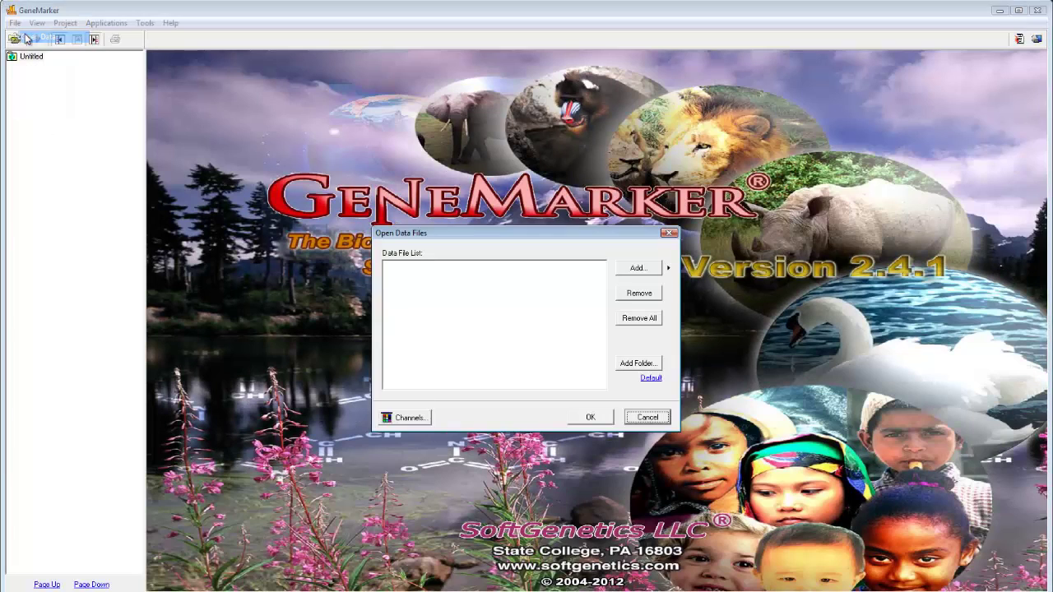
{"action": "left_click", "coordinate": [640, 269]}
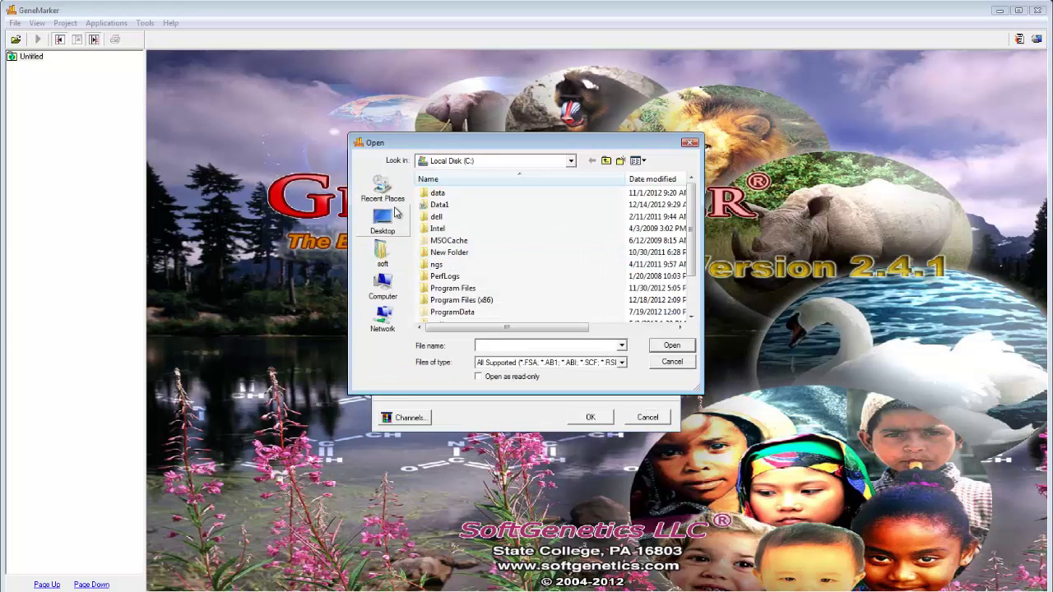
{"action": "left_click", "coordinate": [385, 219]}
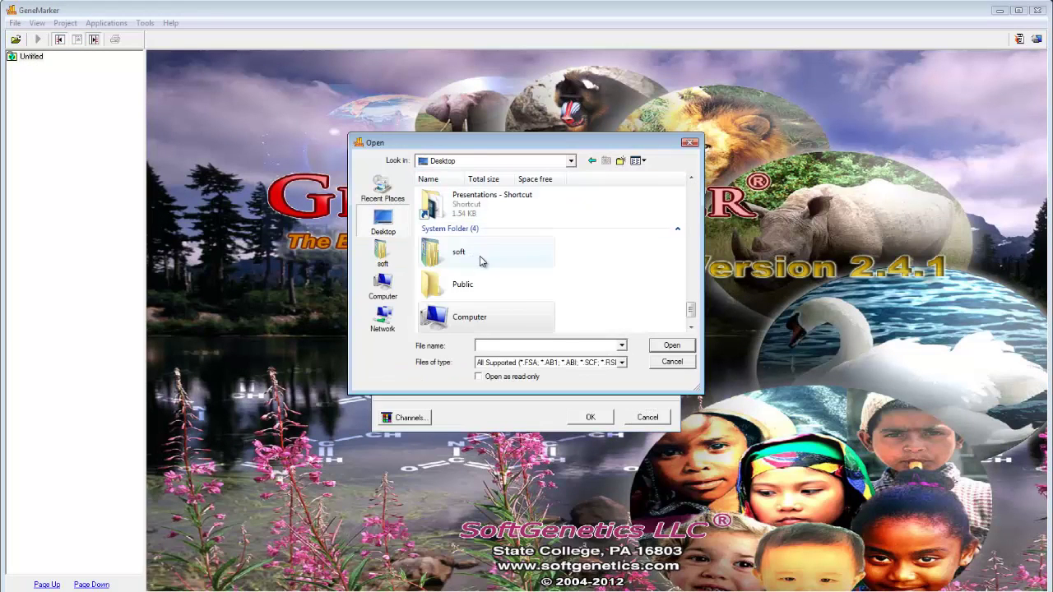
{"action": "scroll", "coordinate": [601, 295], "scroll_direction": "down", "scroll_amount": 5}
{"action": "double_click", "coordinate": [543, 306]}
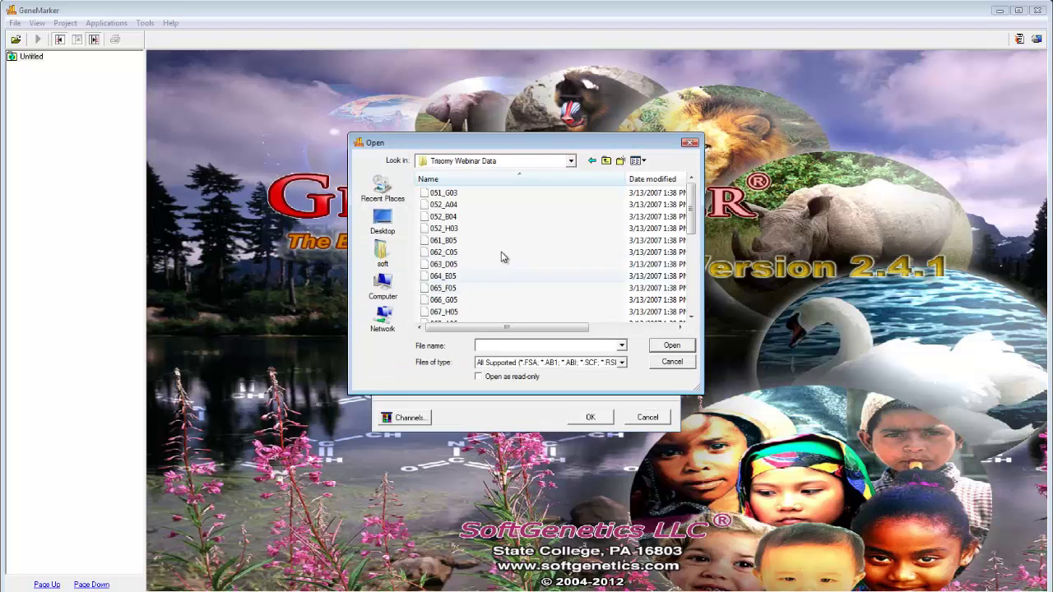
{"action": "left_click", "coordinate": [461, 218]}
{"action": "key", "text": "ctrl+a"}
{"action": "left_click", "coordinate": [671, 345]}
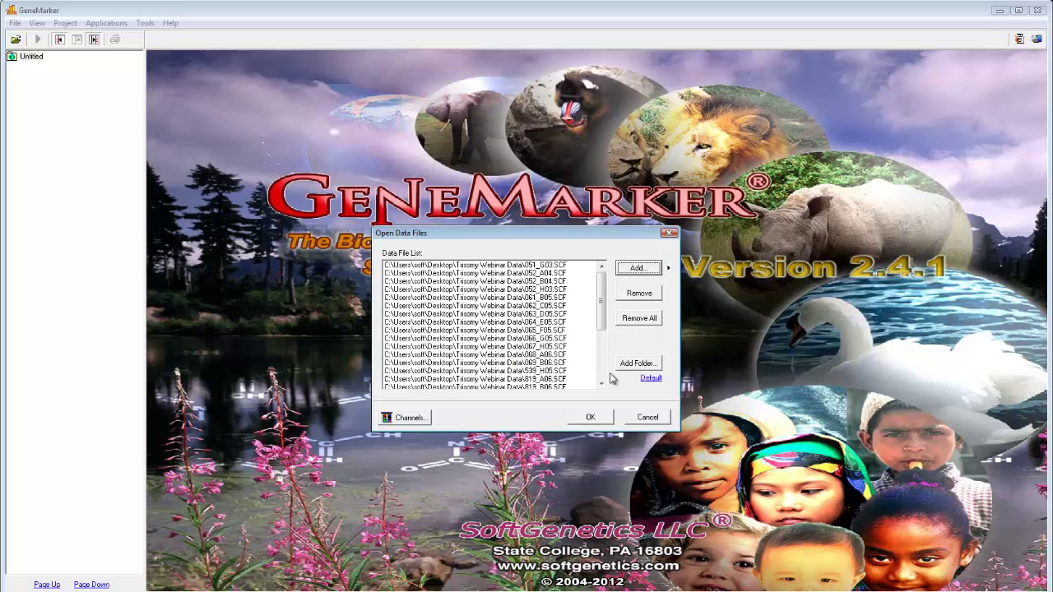
{"action": "left_click", "coordinate": [591, 417]}
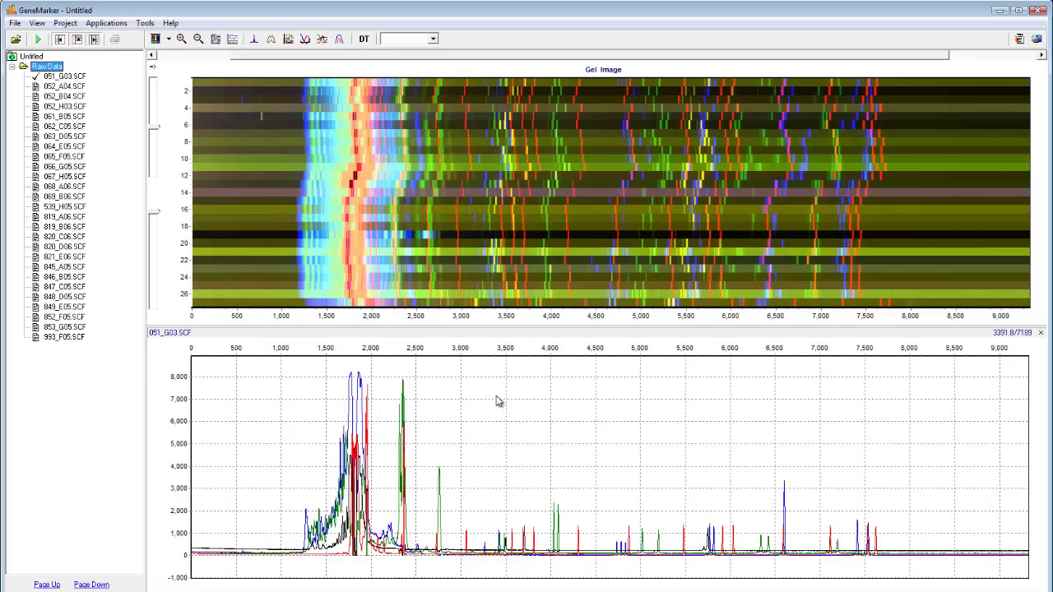
Run the project with the Trisomy template and default data-process settings on all 27 samples
{"action": "left_click", "coordinate": [65, 22]}
{"action": "left_click", "coordinate": [72, 40]}
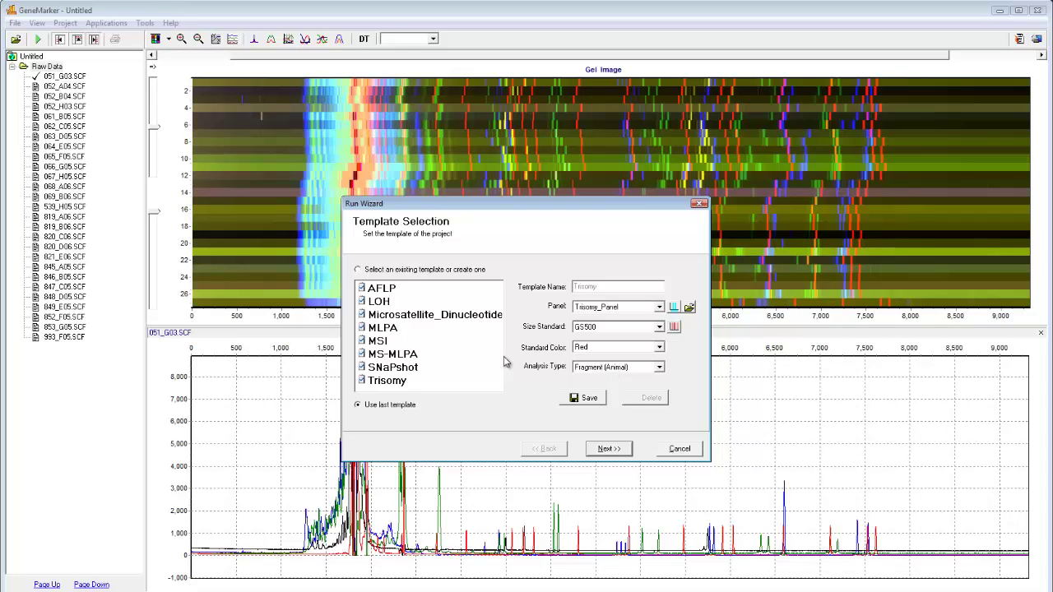
{"action": "left_click", "coordinate": [390, 383]}
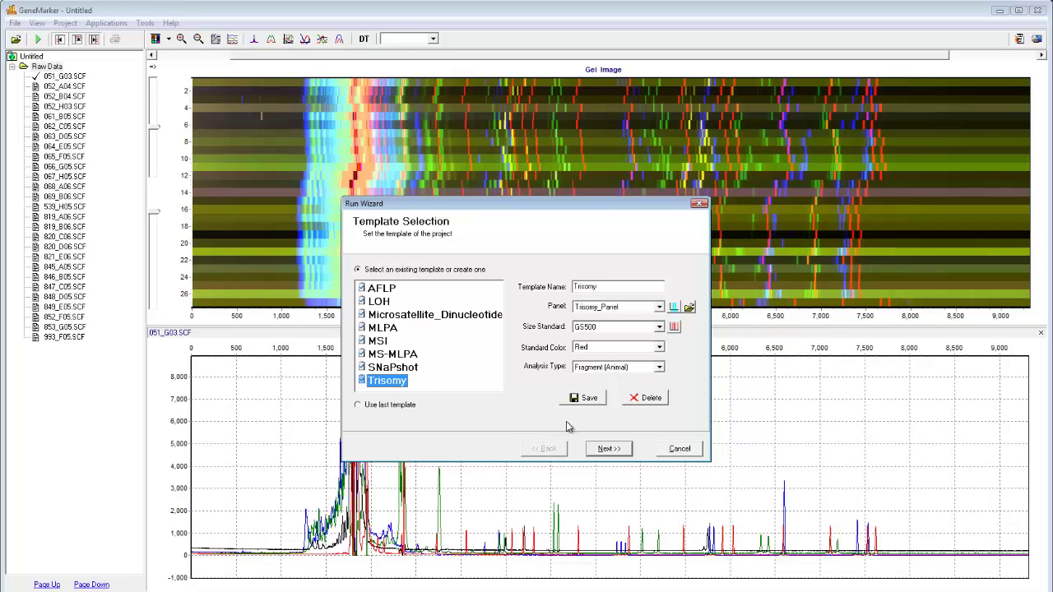
{"action": "left_click", "coordinate": [607, 449]}
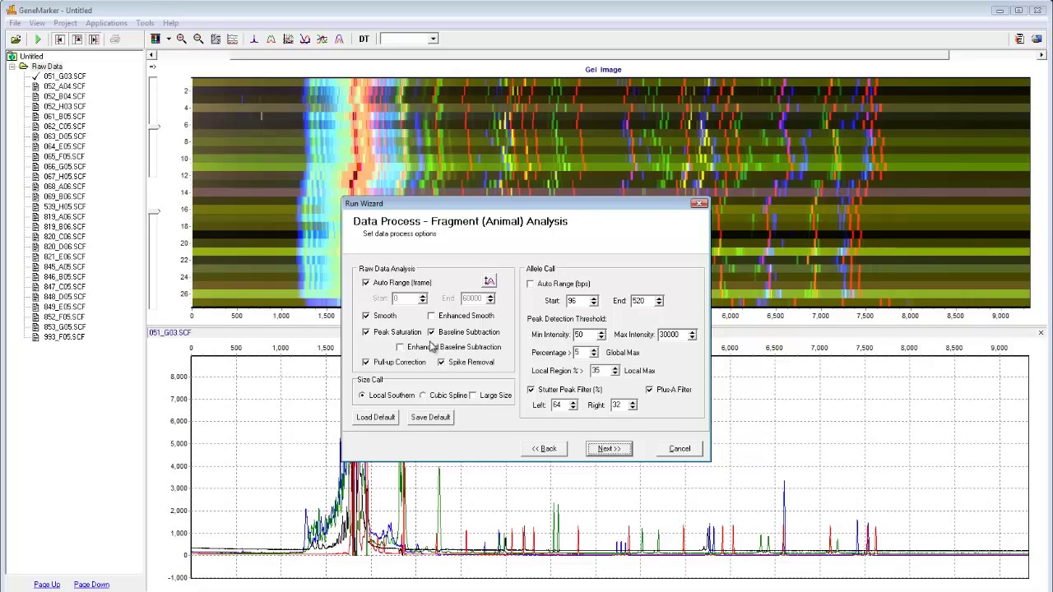
{"action": "left_click", "coordinate": [382, 420]}
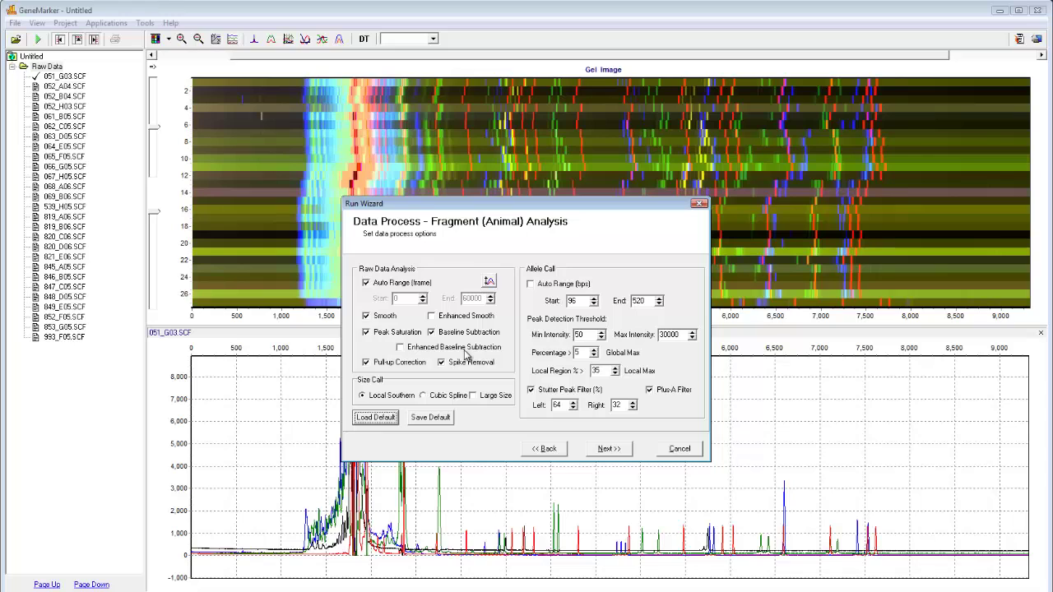
{"action": "left_click", "coordinate": [606, 449]}
{"action": "left_click", "coordinate": [622, 451]}
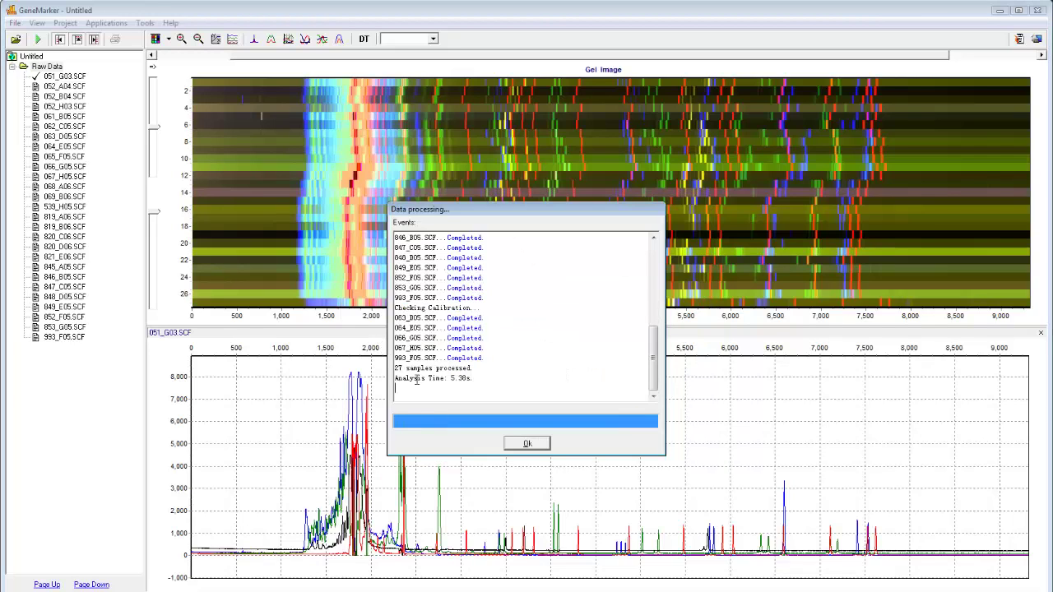
Close the processing log and inspect sample 821_E06's 135 allele call in the report
{"action": "left_click", "coordinate": [528, 443]}
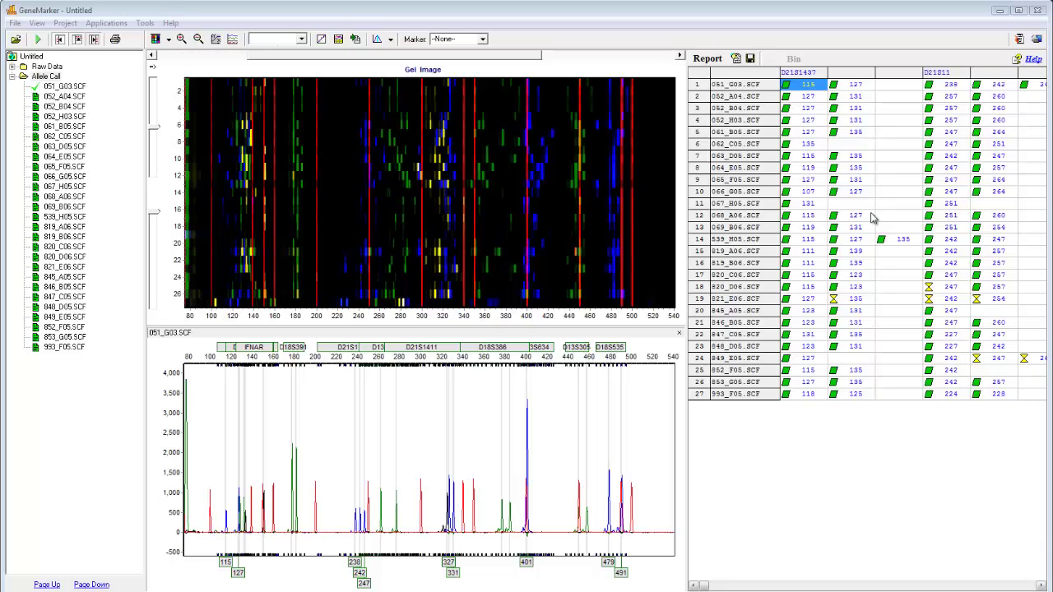
{"action": "left_click", "coordinate": [860, 301]}
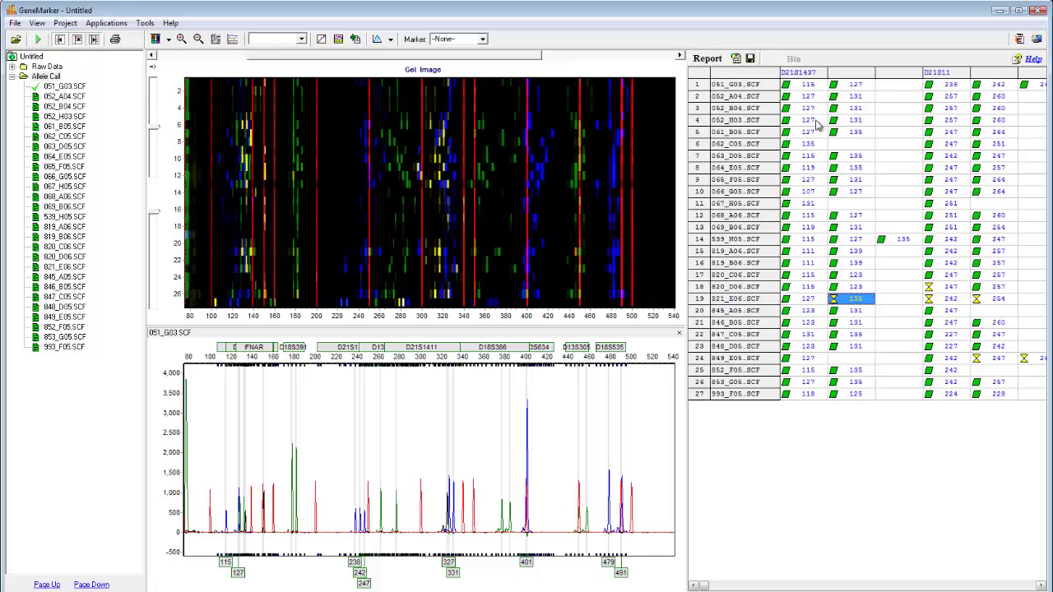
Show sample 051_G03's 115 peak at D21S1437 and check its peak options without changes
{"action": "left_click", "coordinate": [805, 85]}
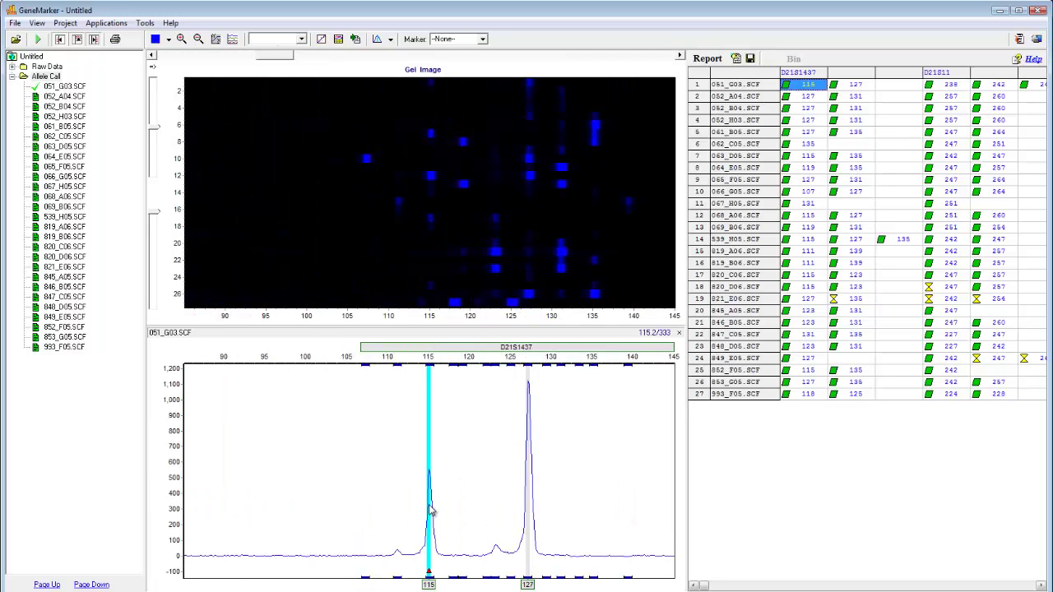
{"action": "right_click", "coordinate": [429, 510]}
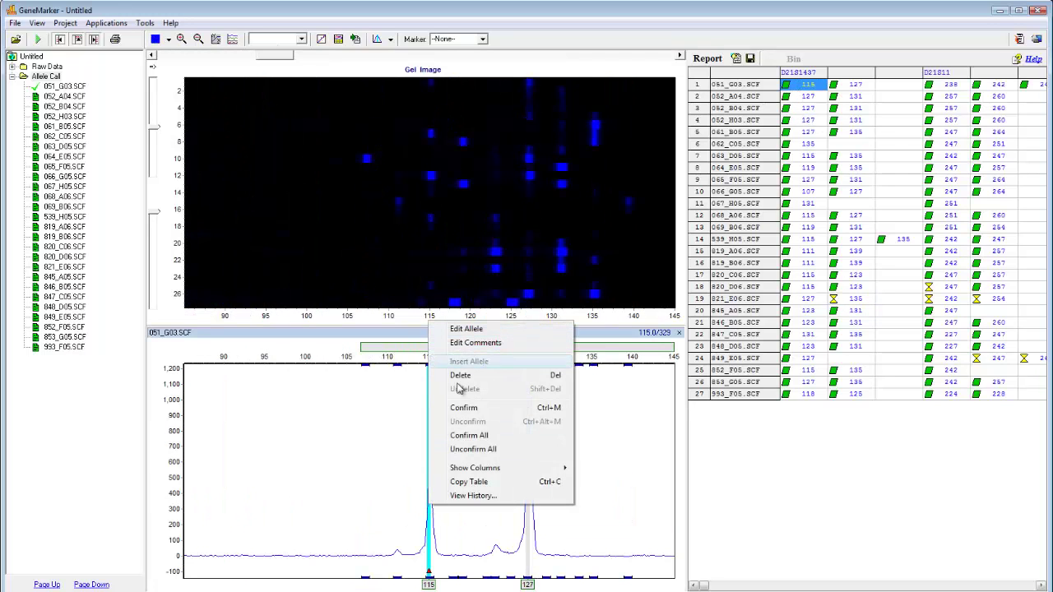
{"action": "left_click", "coordinate": [374, 443]}
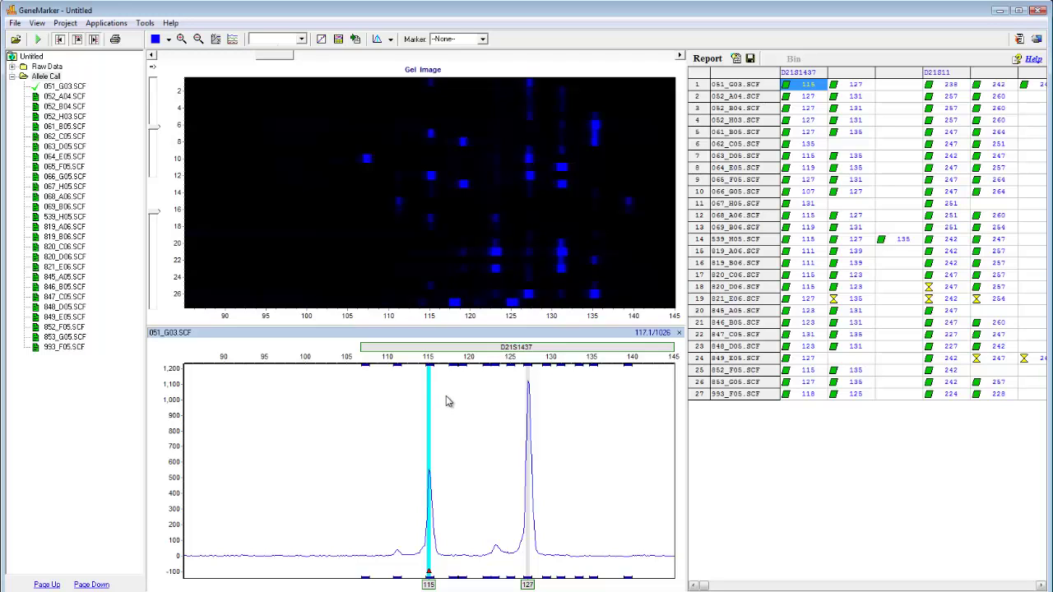
Run Trisomy Analysis using the BPG method, after reviewing the Statistics Plot options
{"action": "left_click", "coordinate": [107, 23]}
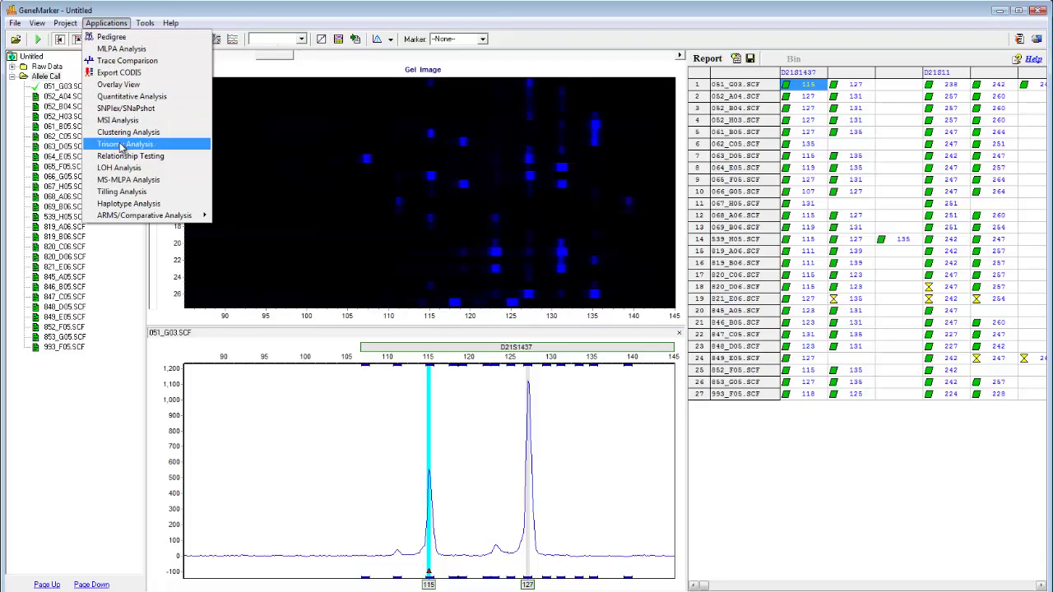
{"action": "left_click", "coordinate": [121, 145]}
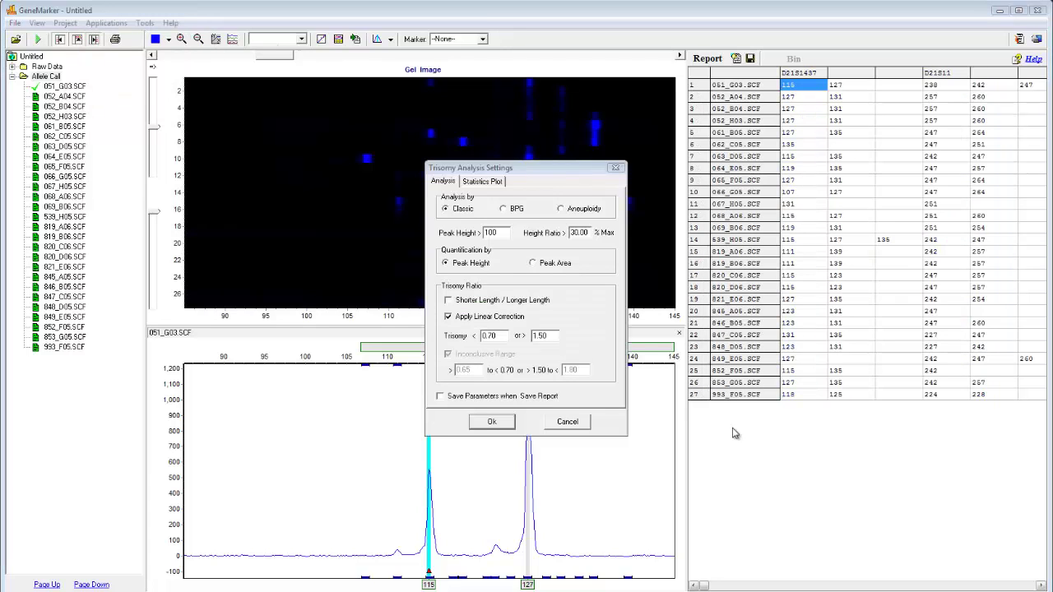
{"action": "left_click", "coordinate": [503, 209]}
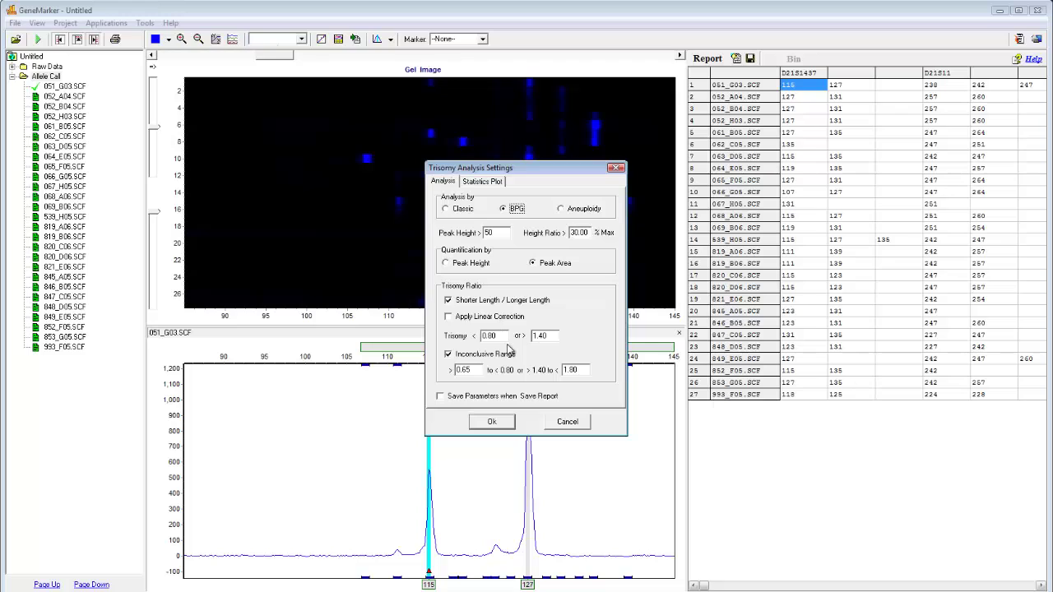
{"action": "left_click", "coordinate": [486, 182]}
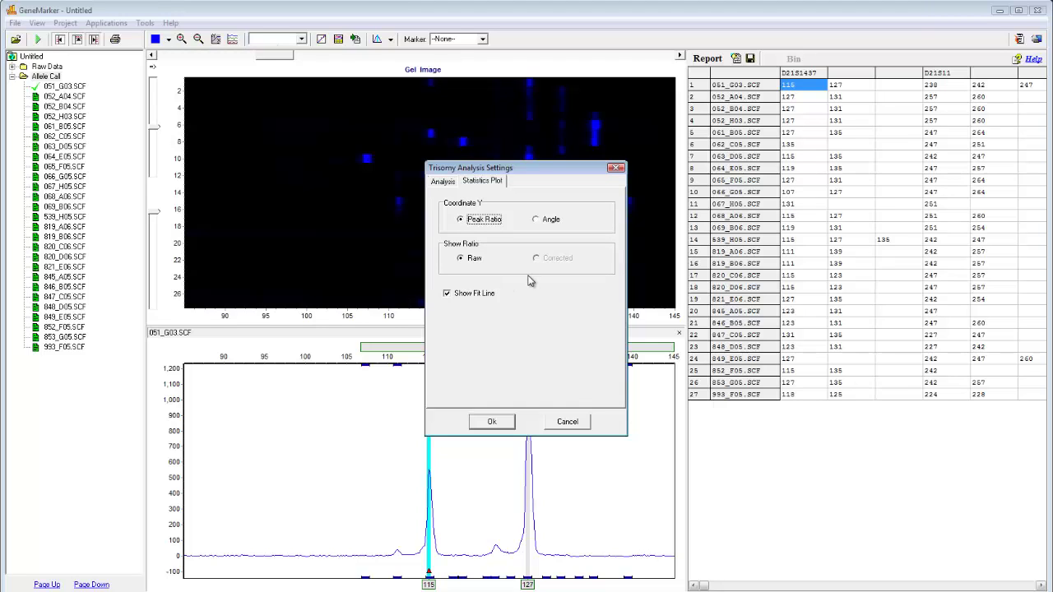
{"action": "left_click", "coordinate": [443, 181]}
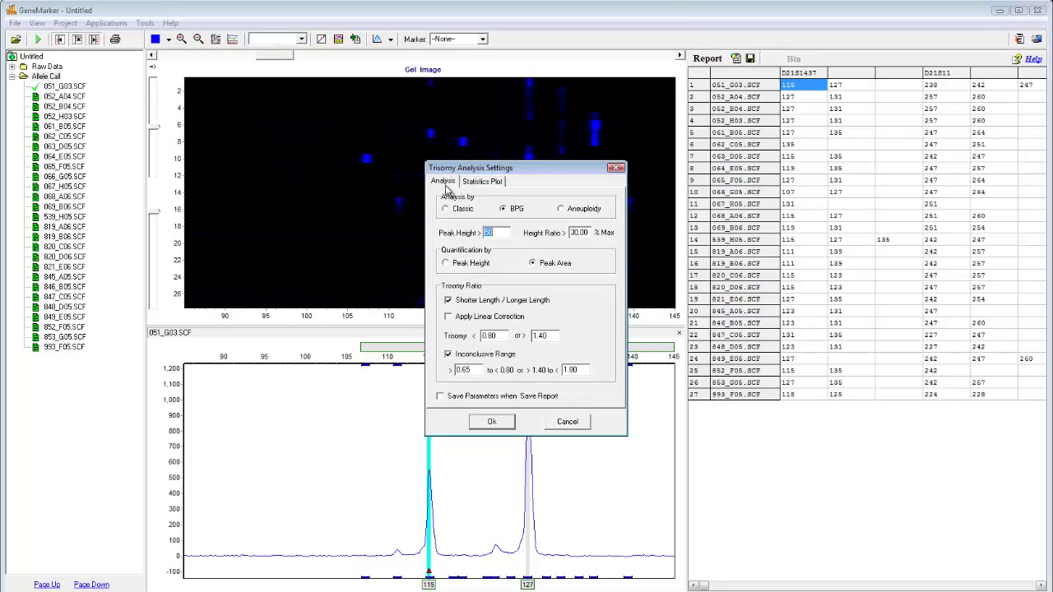
{"action": "left_click", "coordinate": [493, 422]}
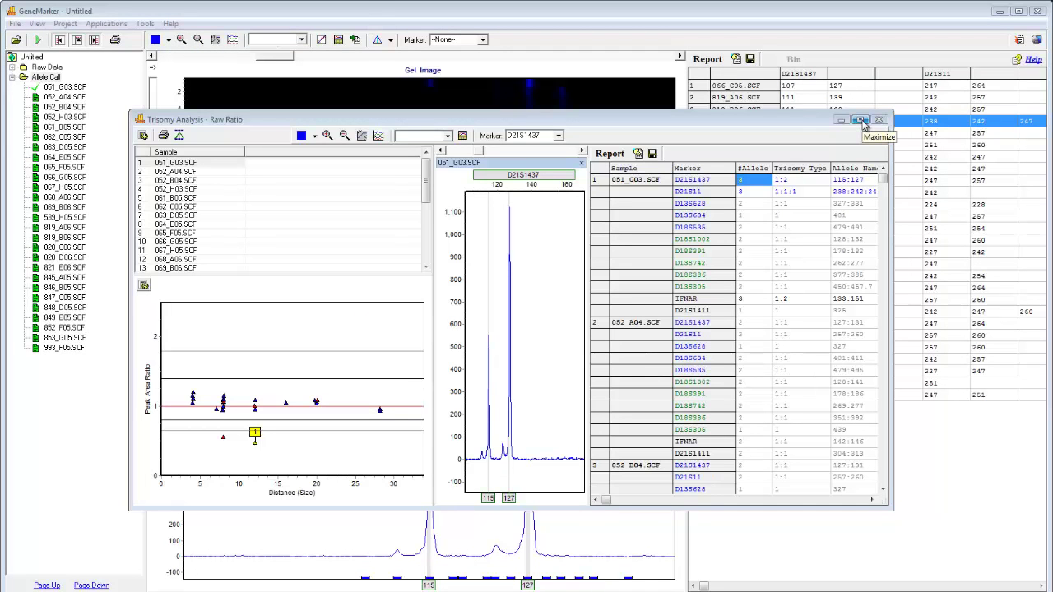
Maximize the Trisomy Analysis window and widen the report to reveal Peak Ratio and Peak Area
{"action": "left_click", "coordinate": [860, 120]}
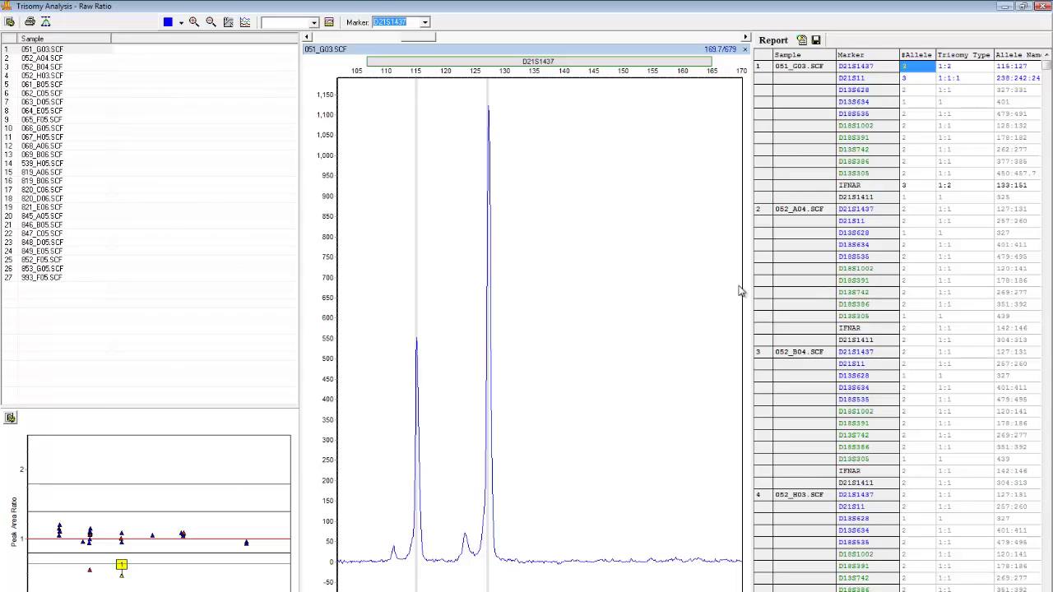
{"action": "left_click_drag", "start_coordinate": [751, 281], "coordinate": [627, 304]}
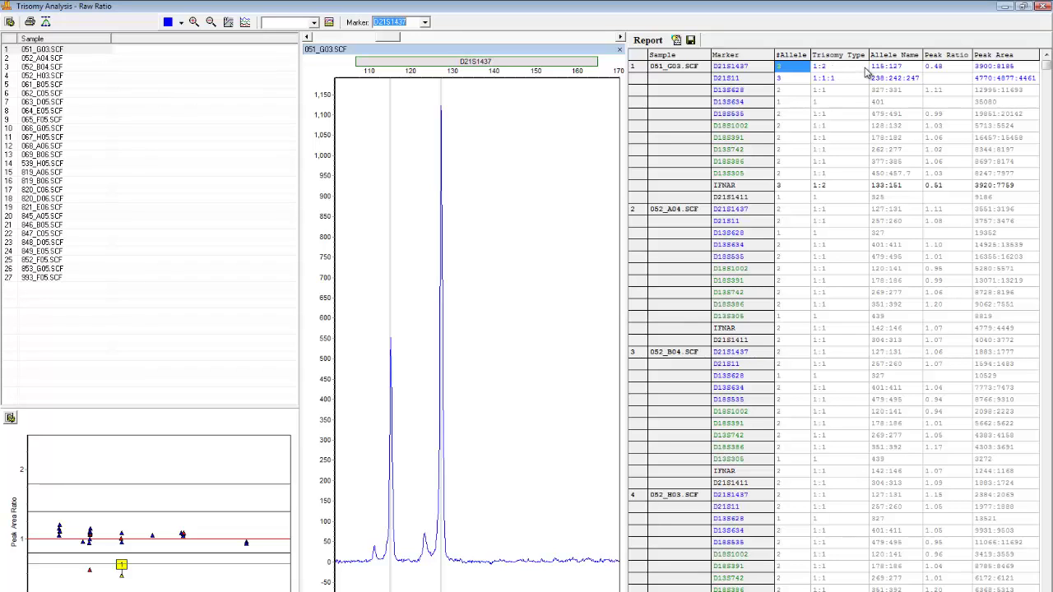
Select 051_G03's D21S11 row to show its three peaks near 238, 242 and 247
{"action": "left_click", "coordinate": [760, 79]}
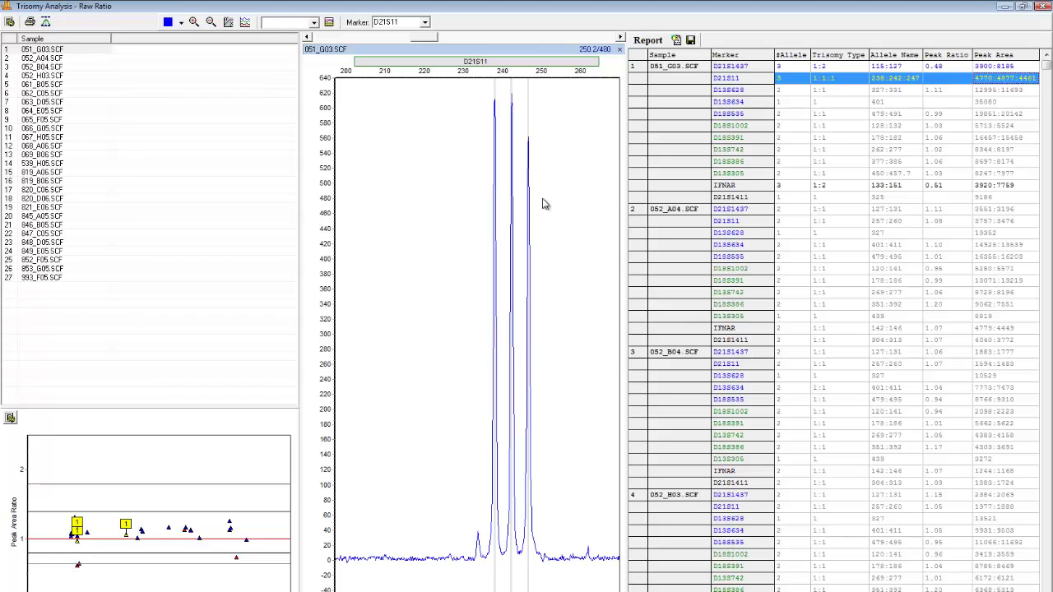
Enable Show Only Trisomy in the Report Settings and scroll through the report
{"action": "left_click", "coordinate": [676, 40]}
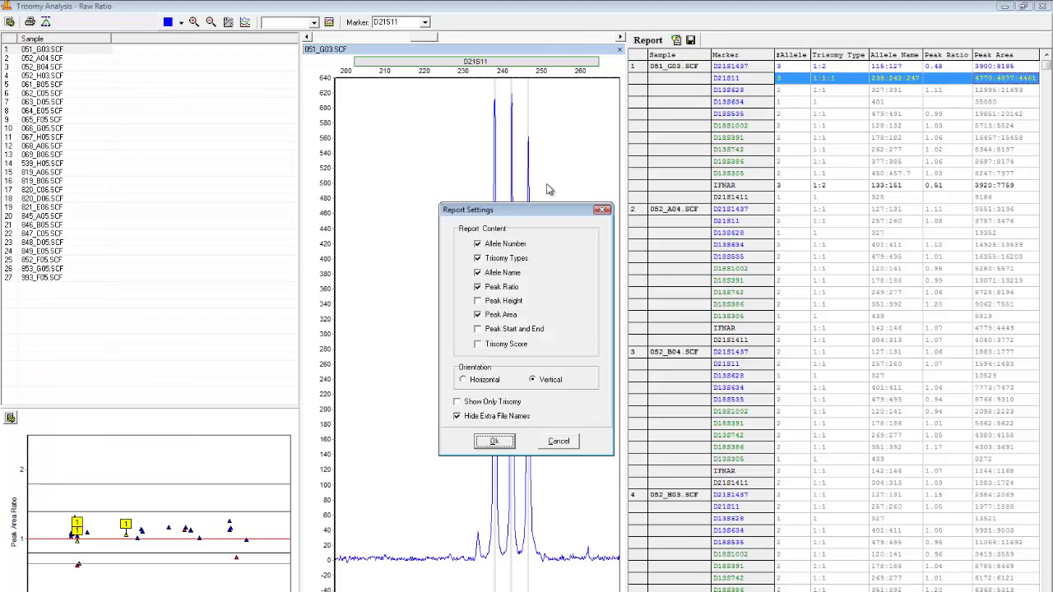
{"action": "left_click", "coordinate": [458, 403]}
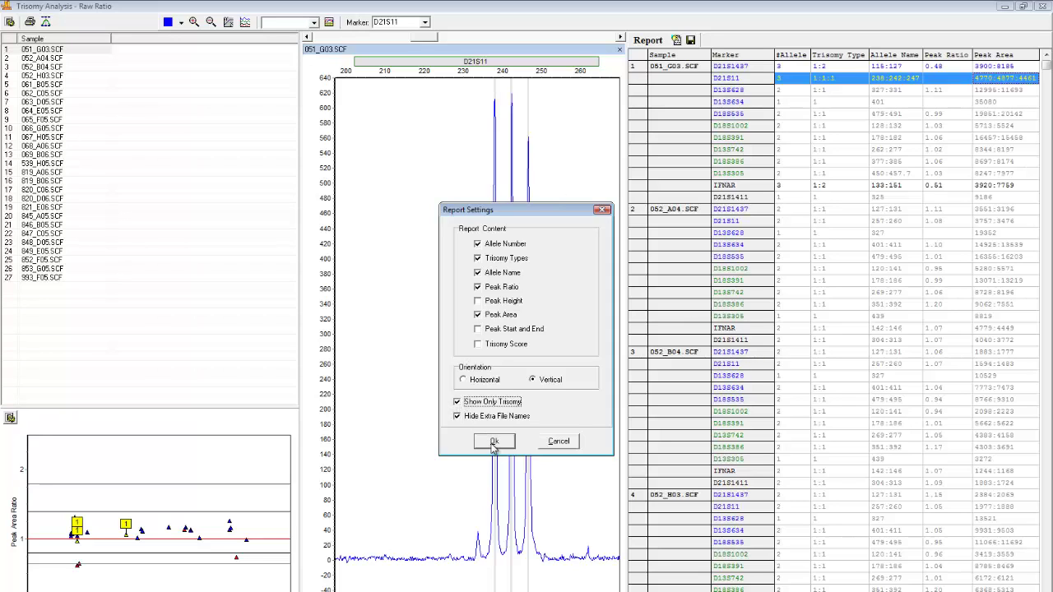
{"action": "left_click", "coordinate": [493, 440]}
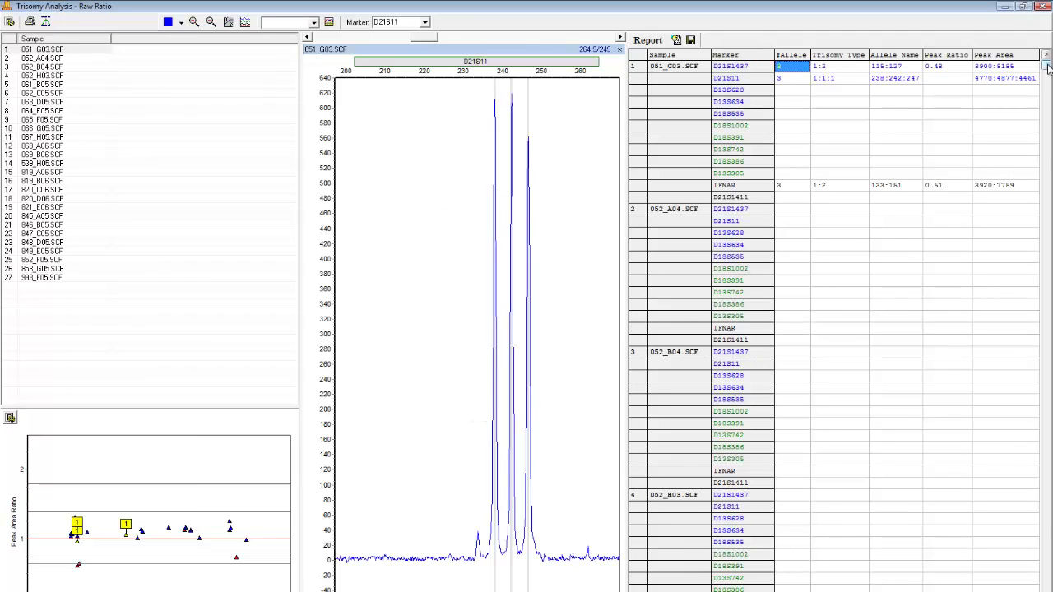
{"action": "mouse_move", "coordinate": [1047, 69]}
{"action": "left_mouse_down"}
{"action": "mouse_move", "coordinate": [1047, 436]}
{"action": "mouse_move", "coordinate": [1042, 70]}
{"action": "left_mouse_up"}
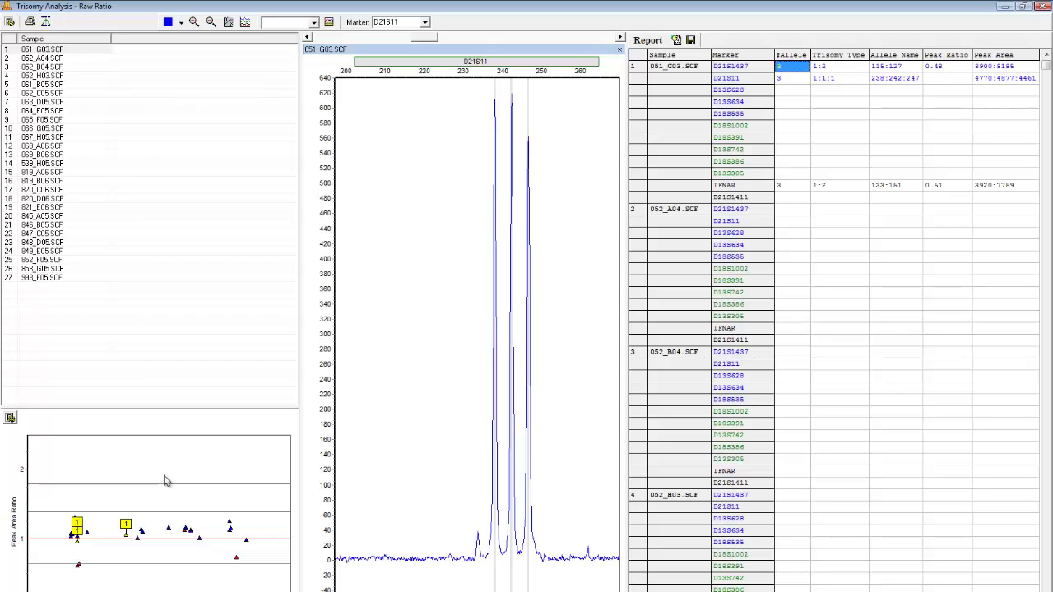
Keep D21S11 and check ratio points 068_A06, 821_E06, 846_B05, 819_A06, then 539_H05
{"action": "left_click", "coordinate": [425, 22]}
{"action": "left_click", "coordinate": [426, 22]}
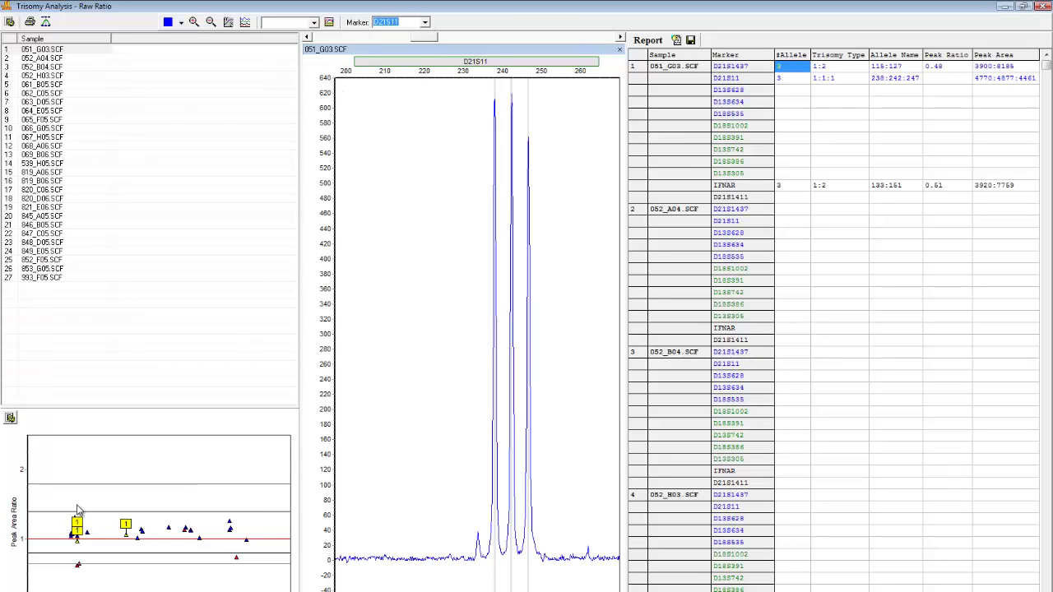
{"action": "left_click", "coordinate": [137, 537]}
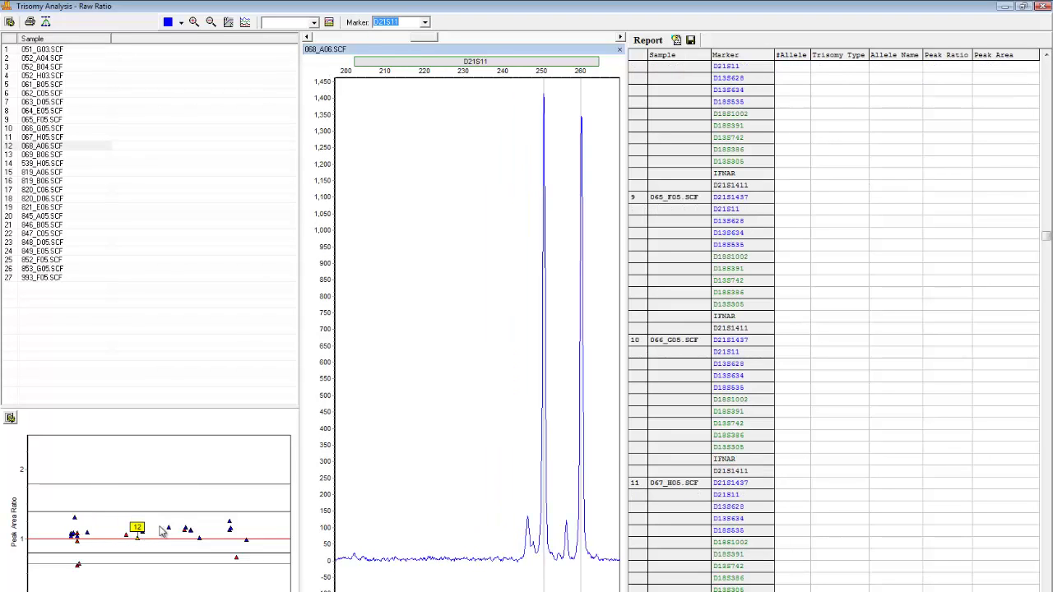
{"action": "left_click", "coordinate": [170, 529]}
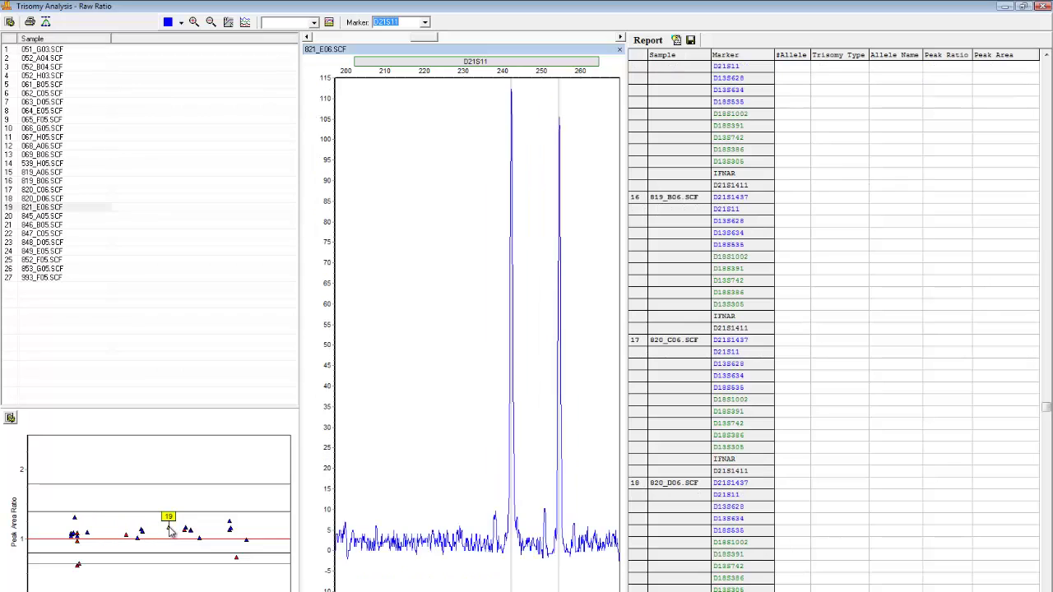
{"action": "left_click", "coordinate": [188, 530]}
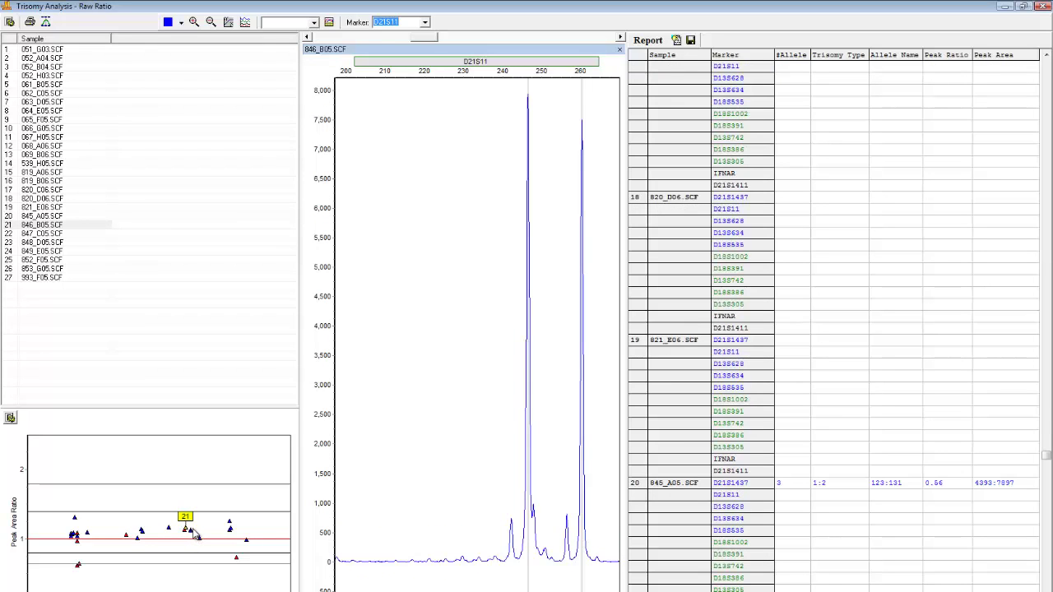
{"action": "left_click", "coordinate": [189, 530]}
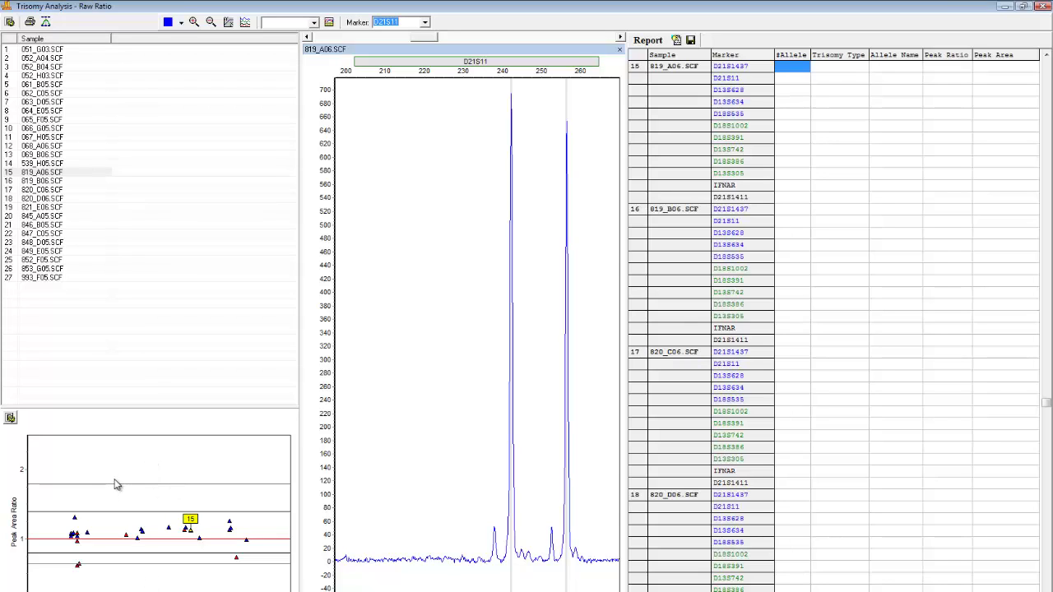
{"action": "left_click", "coordinate": [78, 568]}
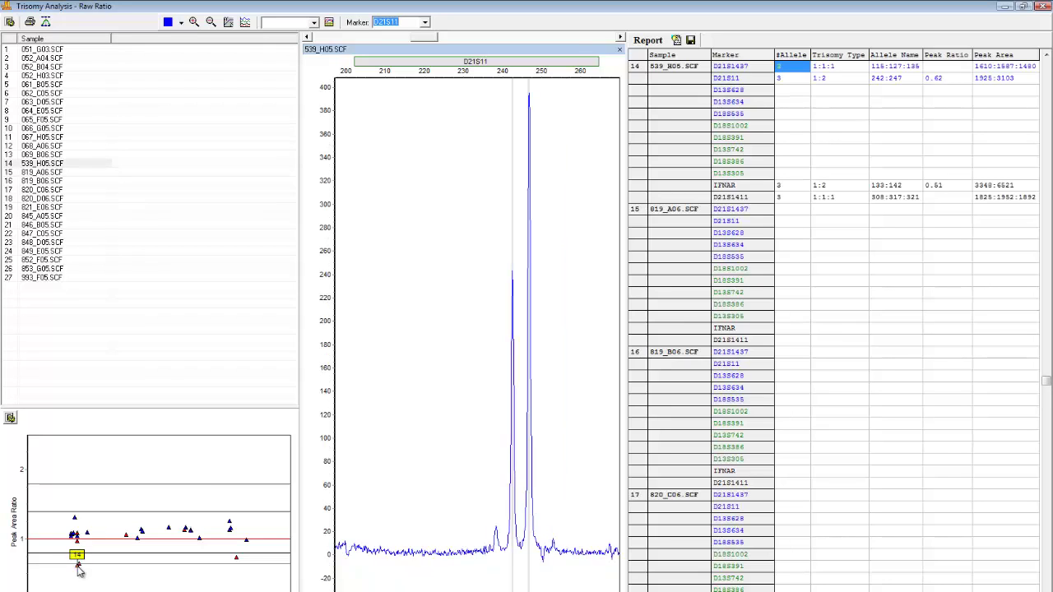
Open Trisomy Print Settings to preview the Trisomy Analysis Report for sample 051_G03
{"action": "left_click", "coordinate": [30, 23]}
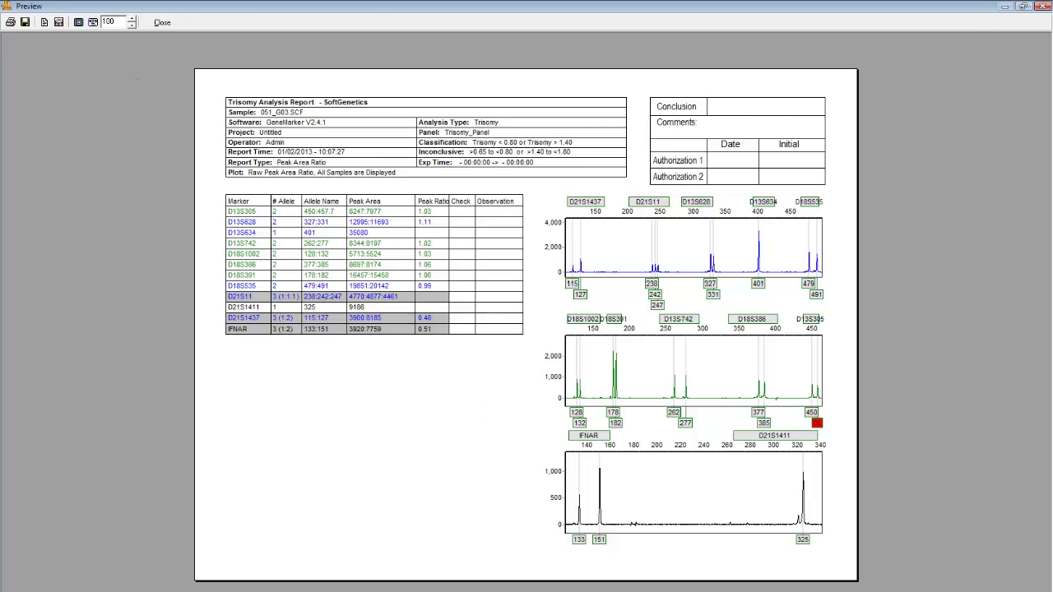
Close the print preview of the 051_G03 trisomy report to return to Trisomy Analysis
{"action": "left_click", "coordinate": [1045, 6]}
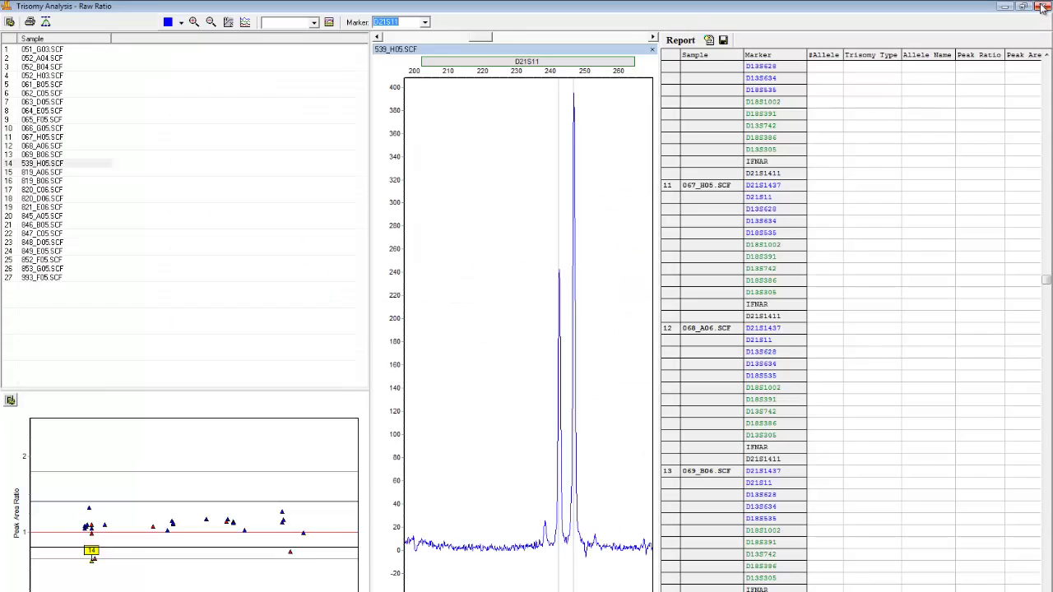
Close the Trisomy Analysis window and open the Panel Editor from the Tools menu
{"action": "left_click", "coordinate": [1047, 7]}
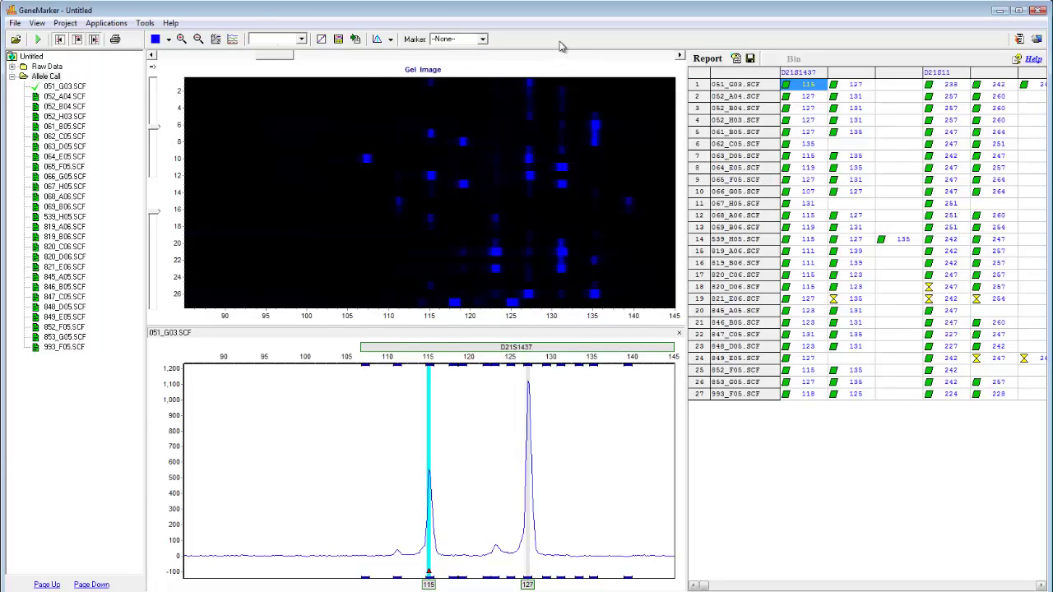
{"action": "left_click", "coordinate": [145, 23]}
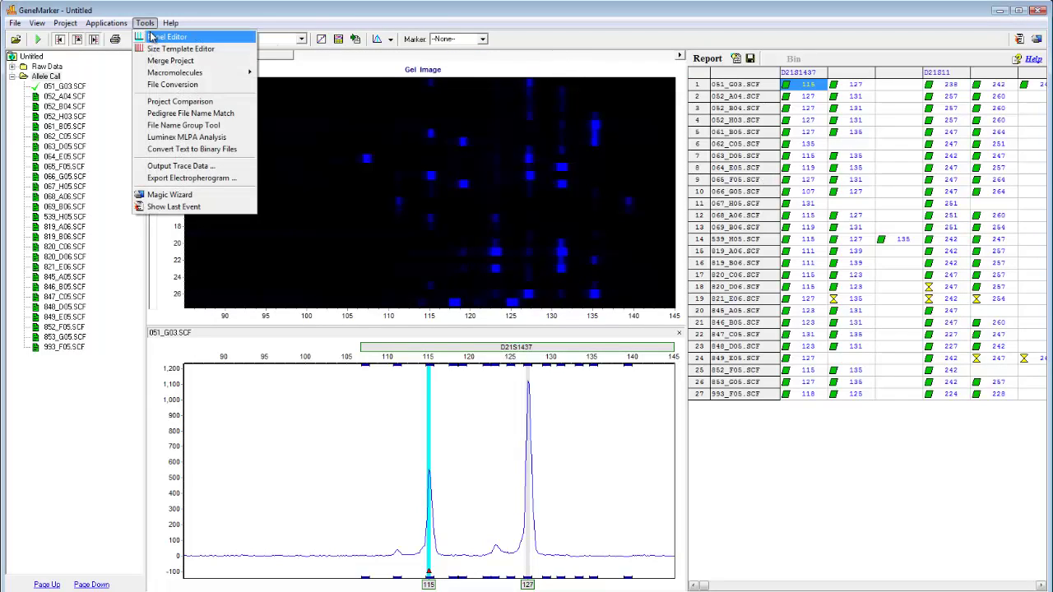
{"action": "left_click", "coordinate": [152, 37]}
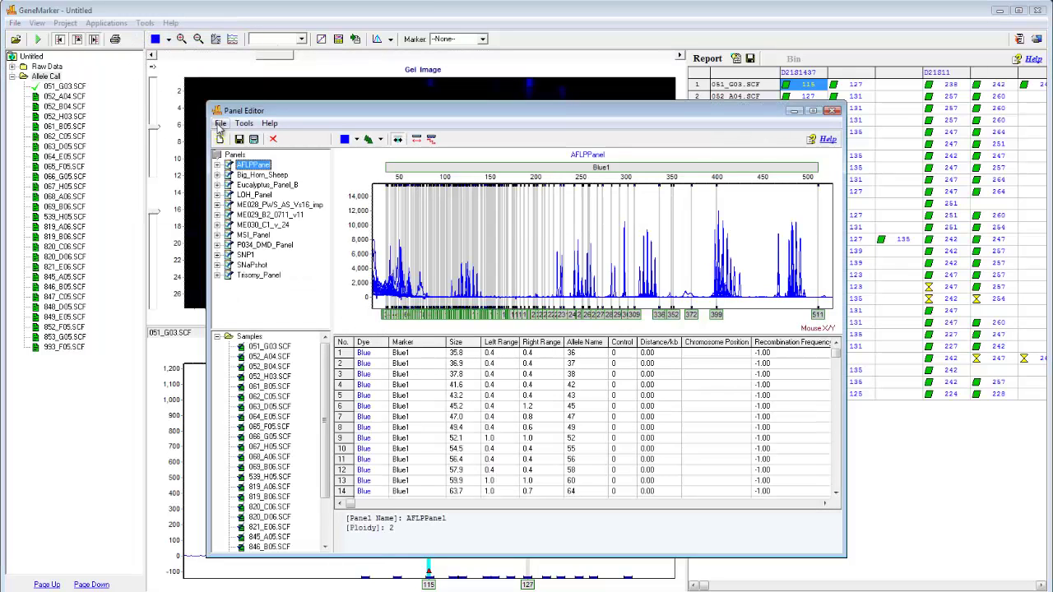
Import predefined panel QSTR_v01 from Aneuploidy Panels > Elucigene-QSTR_Panels > ElucigeneQSTR_2008
{"action": "left_click", "coordinate": [220, 123]}
{"action": "left_click", "coordinate": [251, 218]}
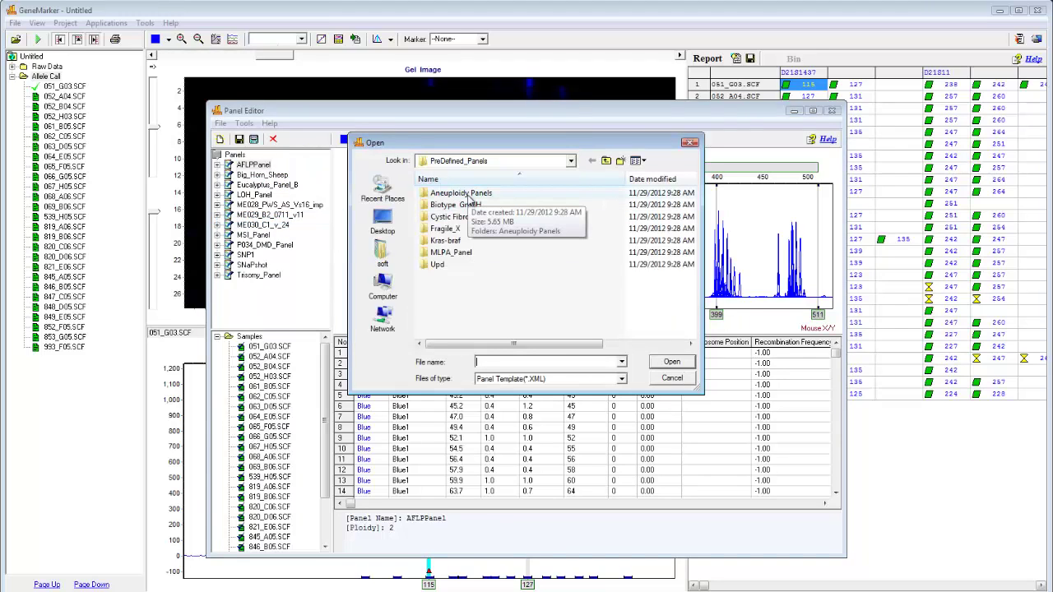
{"action": "double_click", "coordinate": [469, 195]}
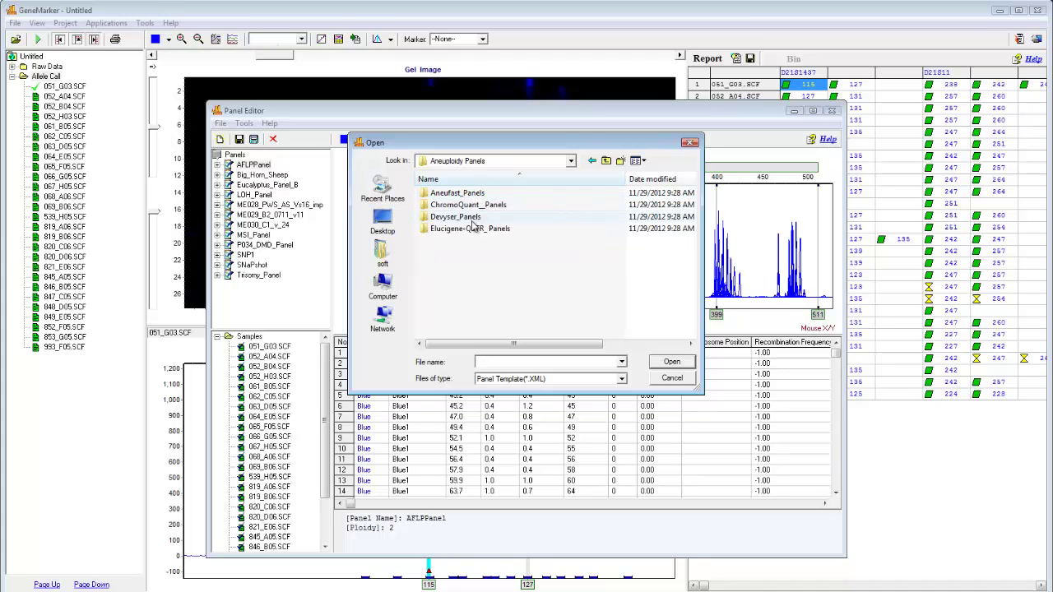
{"action": "double_click", "coordinate": [473, 229]}
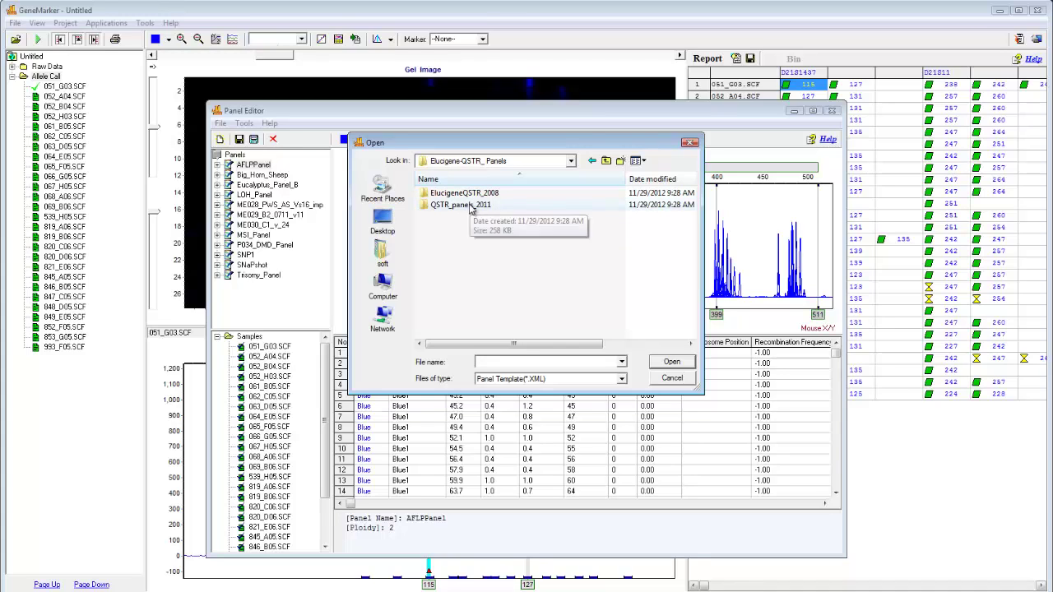
{"action": "double_click", "coordinate": [474, 194]}
{"action": "double_click", "coordinate": [475, 194]}
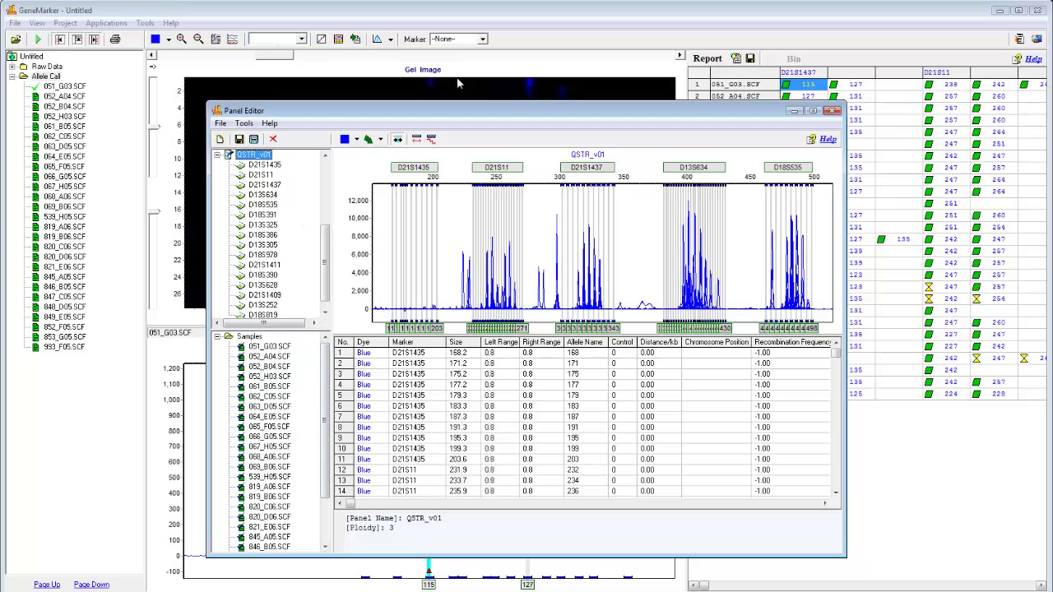
Close the Panel Editor, start a new run, and check the Run Wizard's panel list for QSTR_v01
{"action": "left_click", "coordinate": [832, 111]}
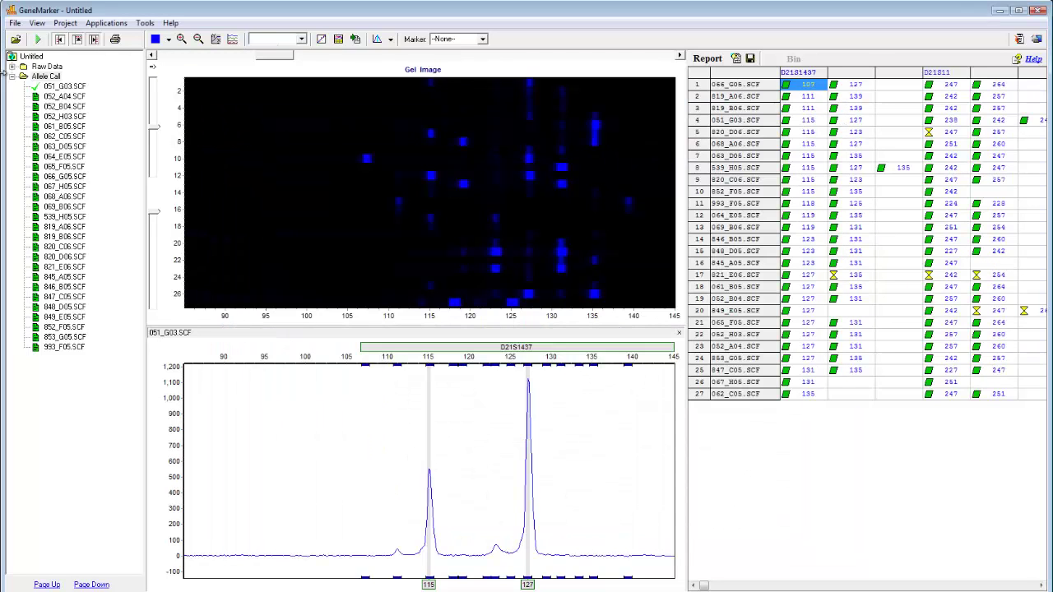
{"action": "left_click", "coordinate": [37, 39]}
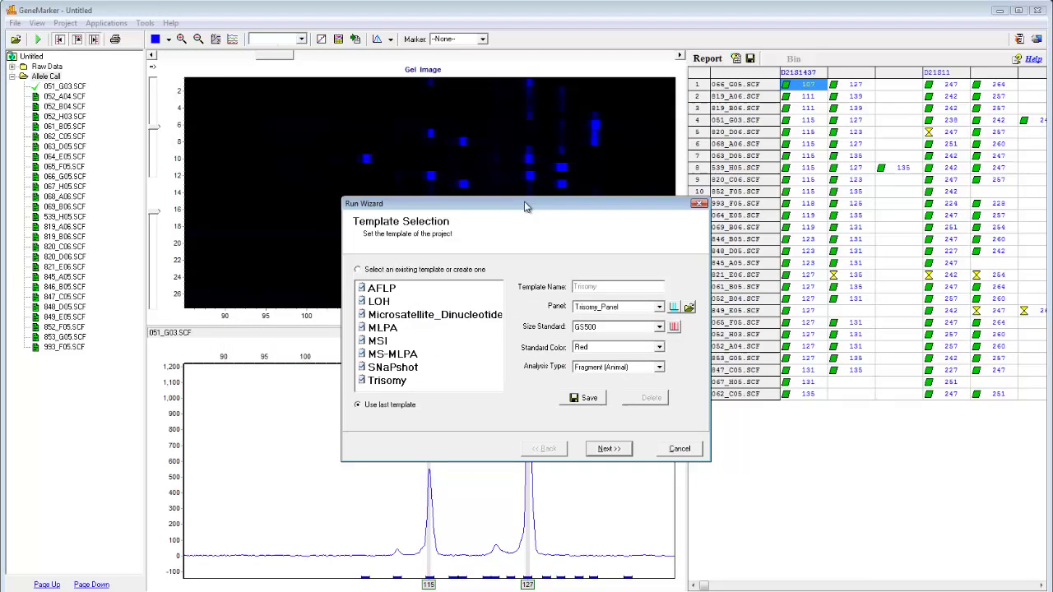
{"action": "left_click", "coordinate": [659, 307]}
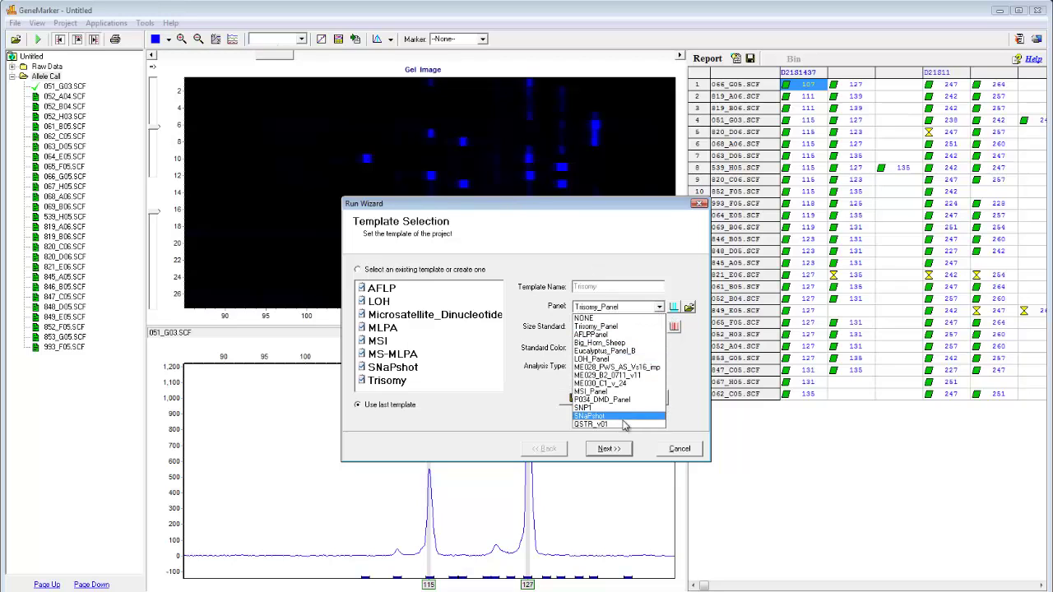